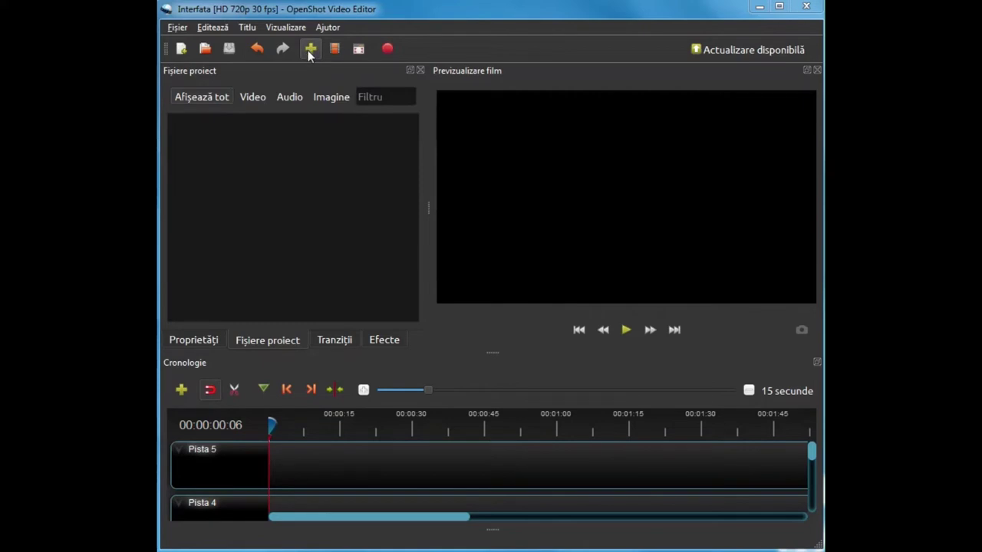
Step: Import the video file Trees - 93826.mp4 from the Videos library into the project
click(311, 49)
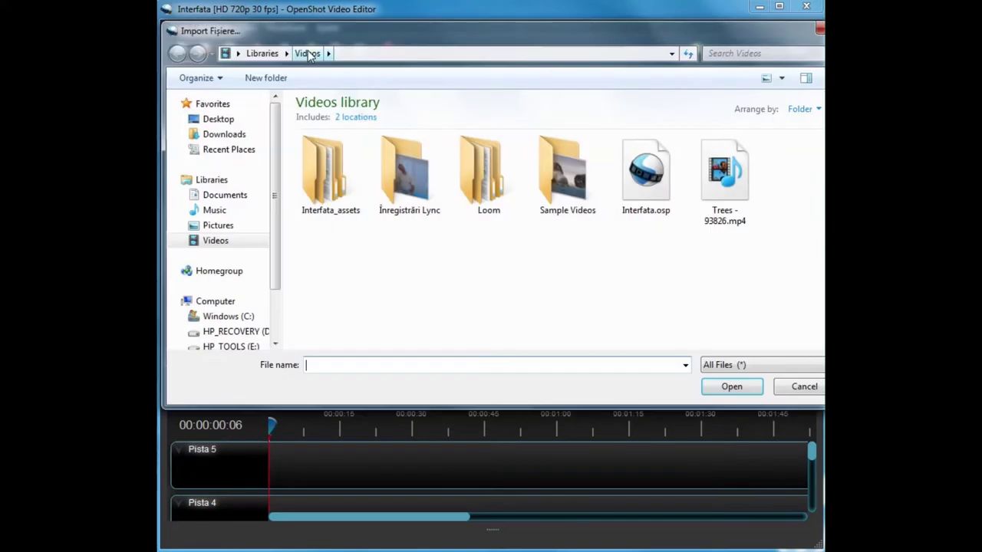
click(219, 241)
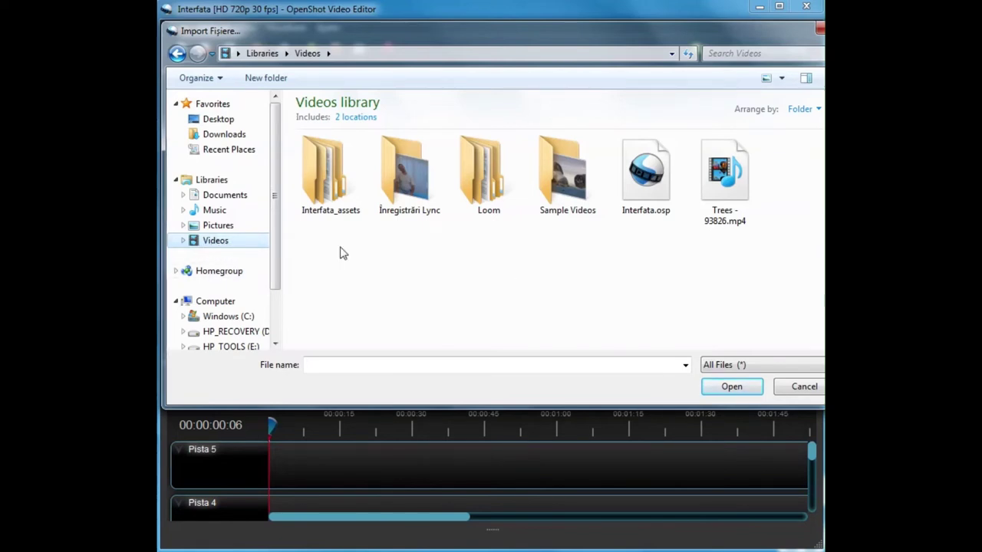
click(729, 194)
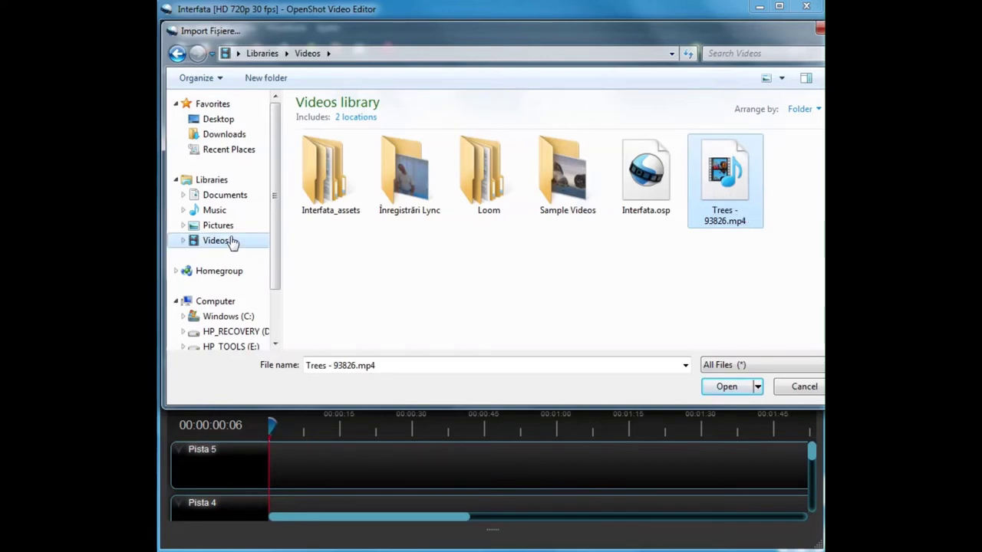
double_click(732, 172)
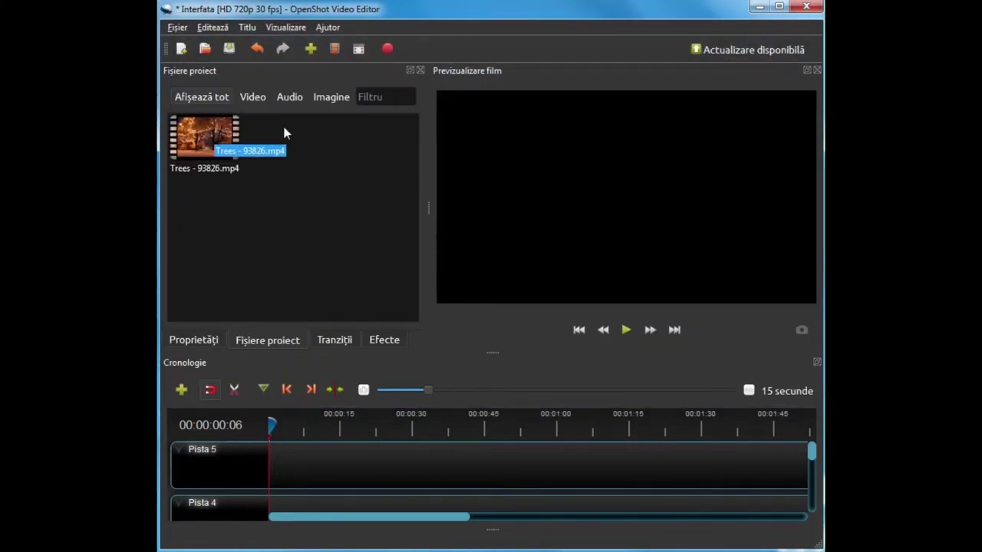
Step: Import the audio file christmas-11160.mp3 from the Music library into the project
click(310, 49)
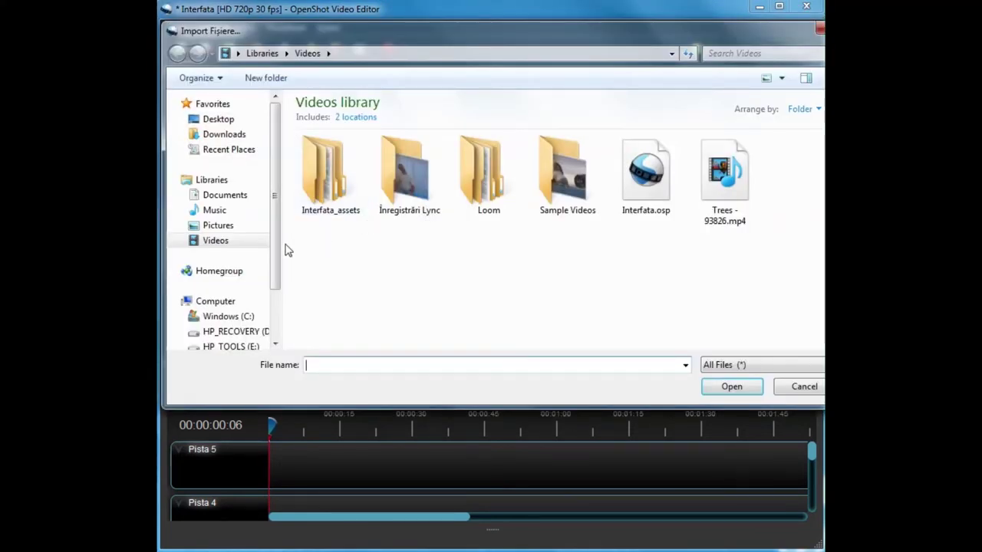
click(217, 212)
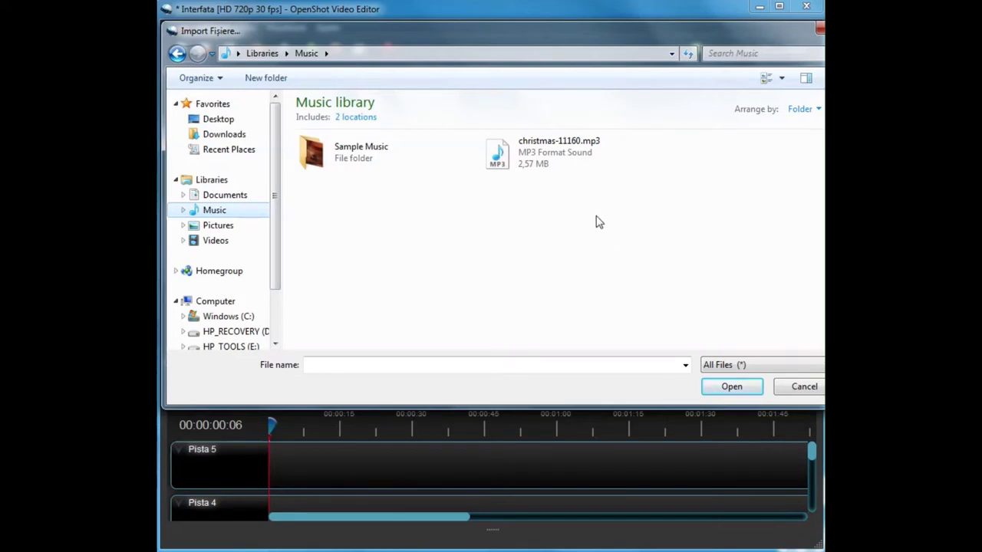
click(520, 157)
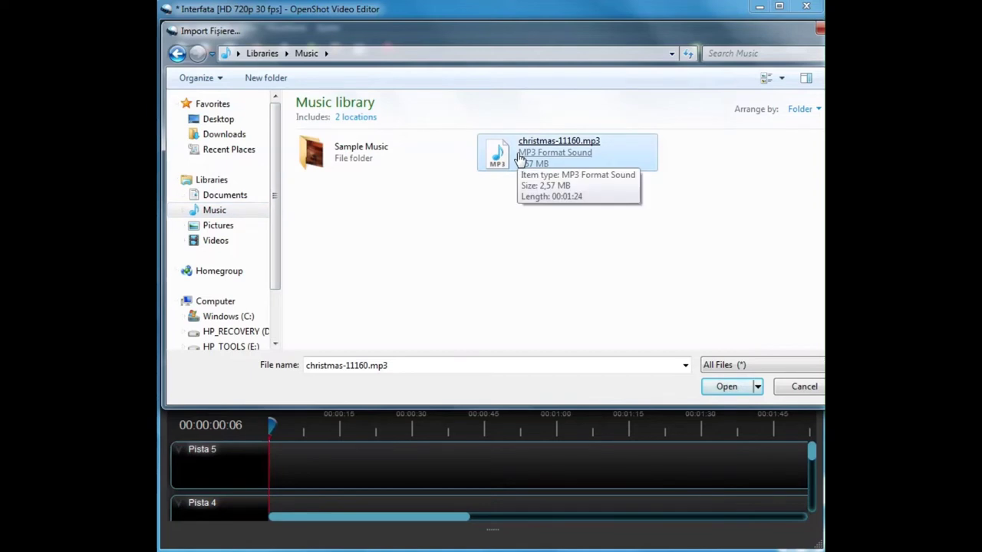
double_click(521, 157)
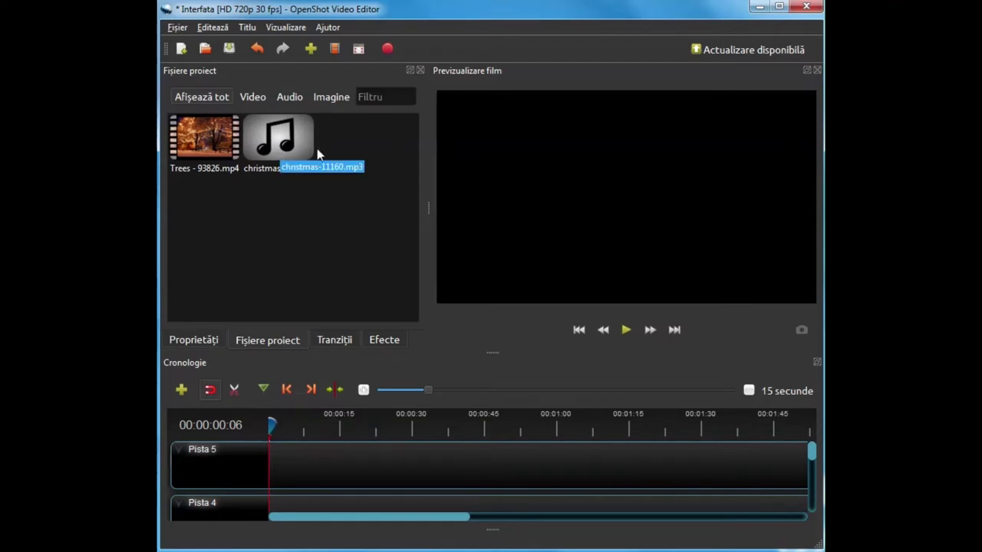
Step: Import the image santa-claus-gf66019641_1280.png from the Pictures library into the project
click(311, 49)
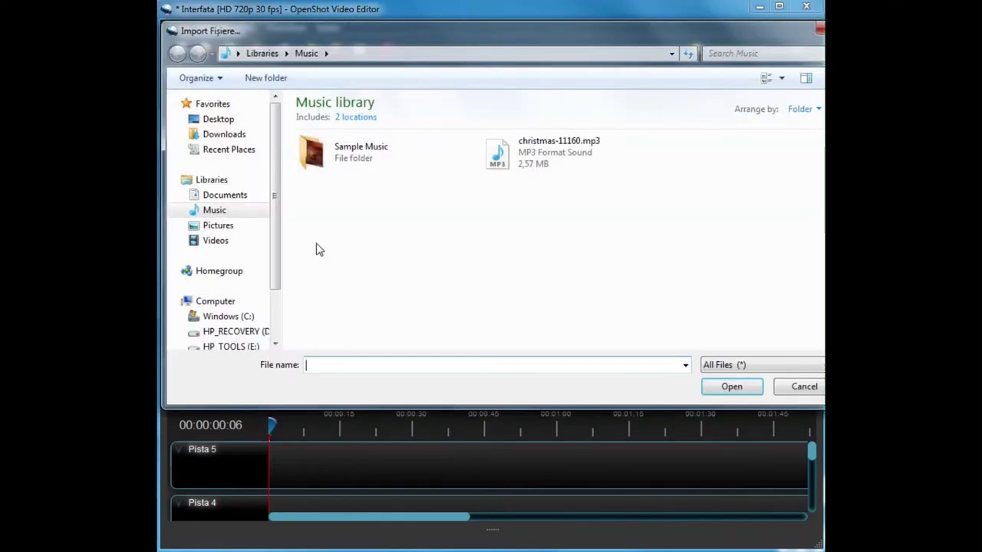
click(223, 226)
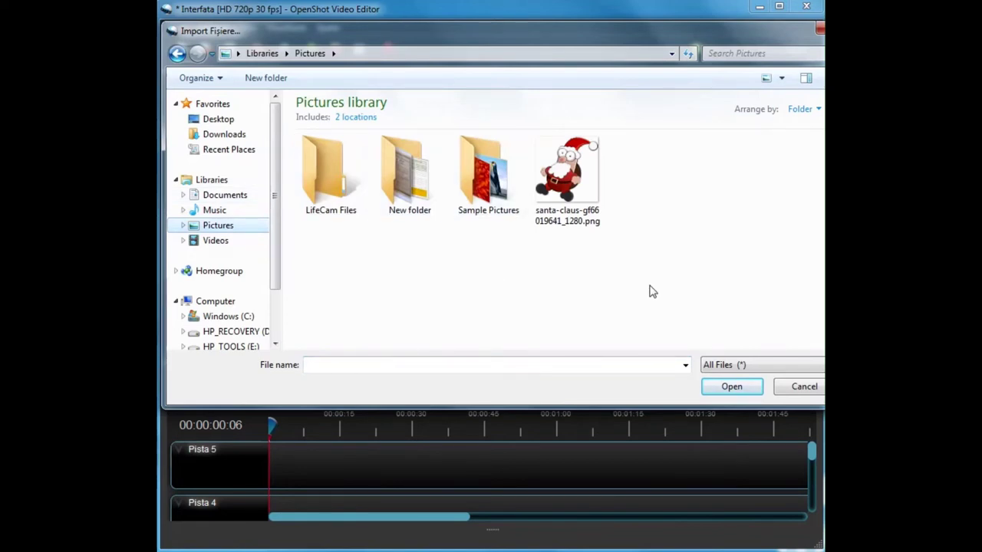
click(576, 169)
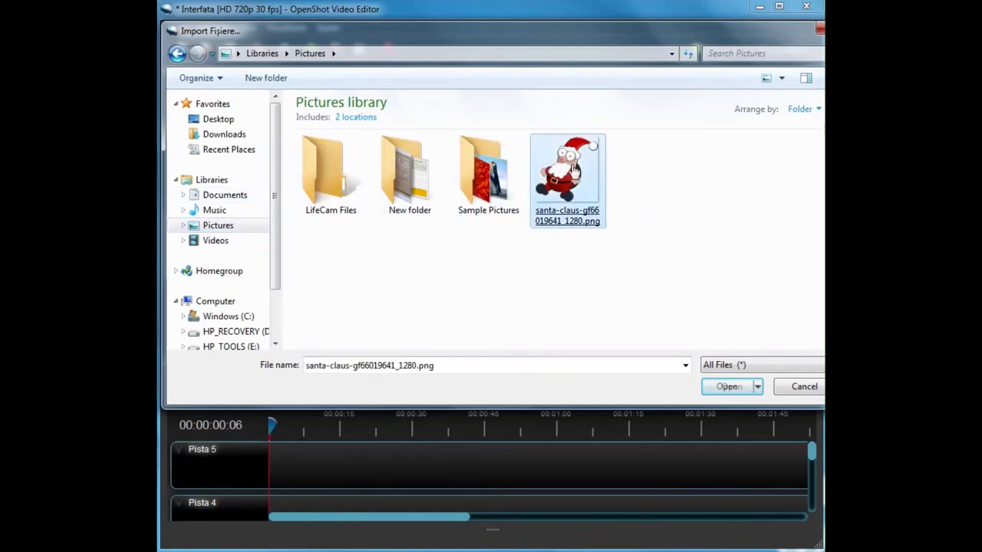
double_click(574, 169)
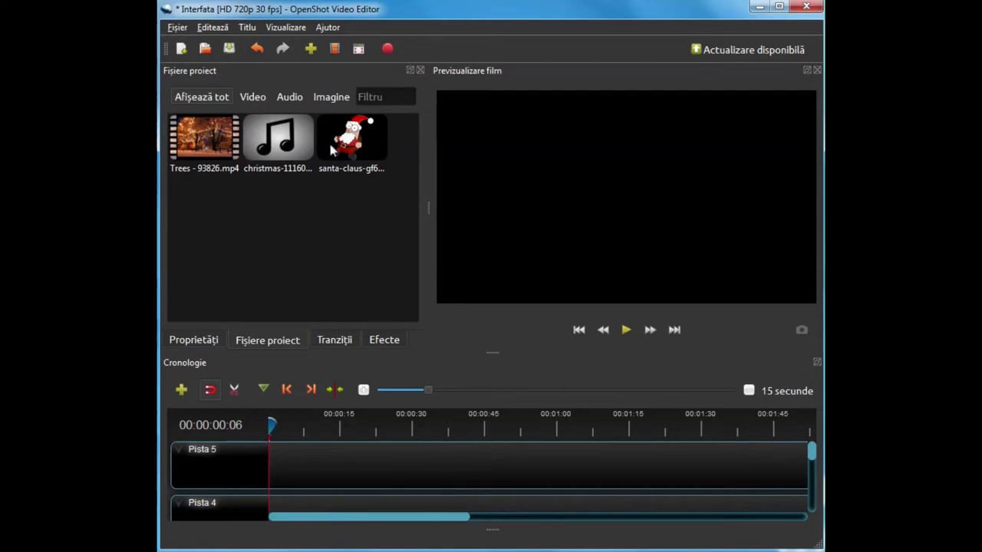
Step: Filter the project files by video, audio and image in turn, and return to showing all files
drag(358, 152, 248, 102)
click(251, 99)
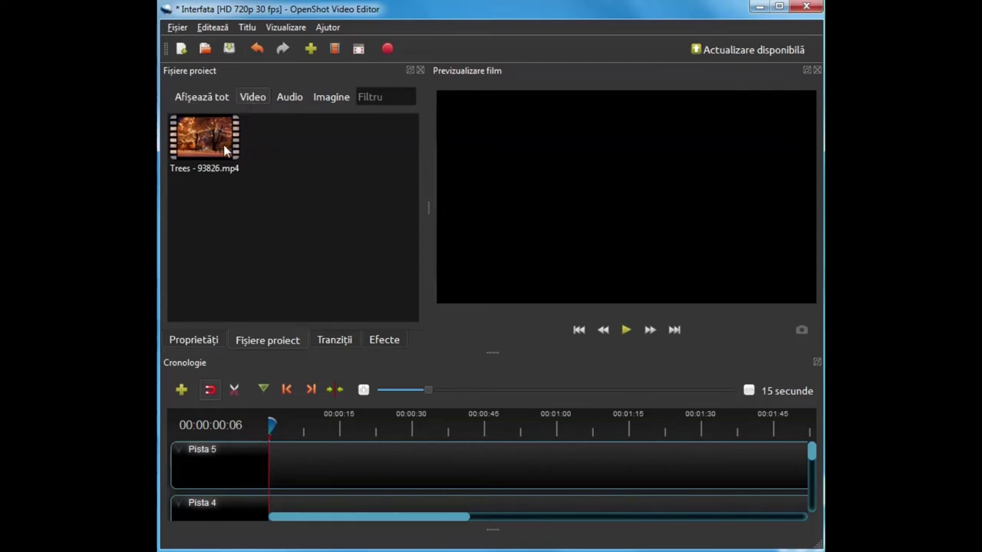
click(288, 97)
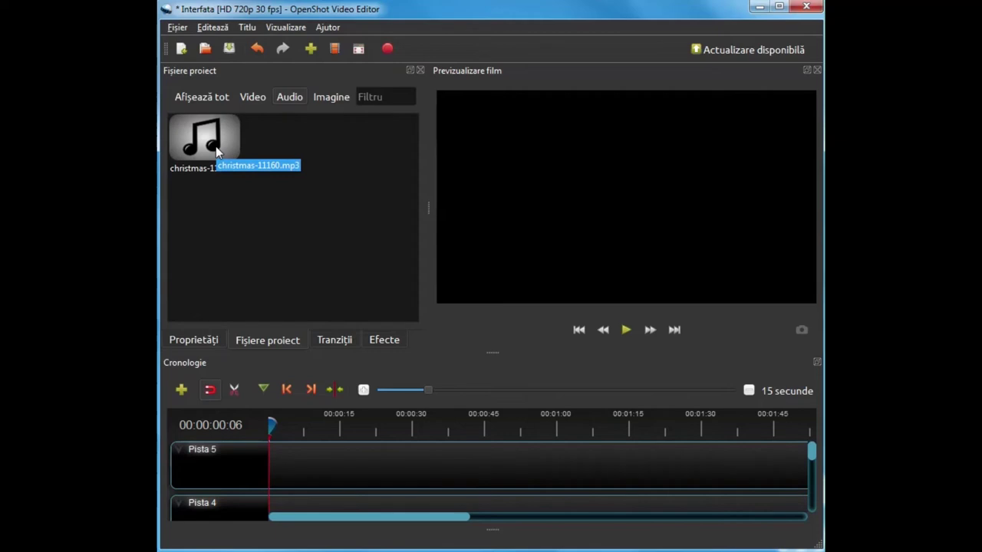
click(334, 104)
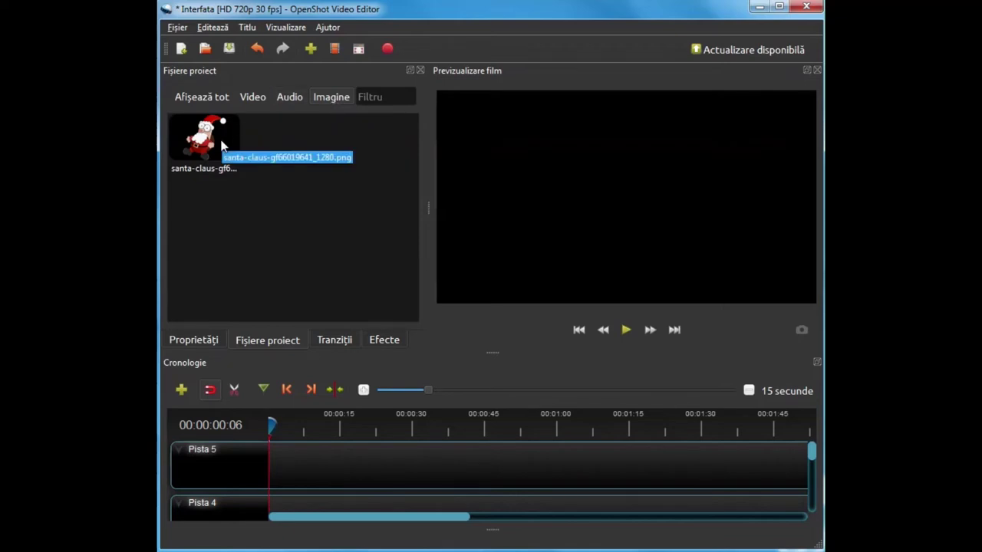
click(192, 96)
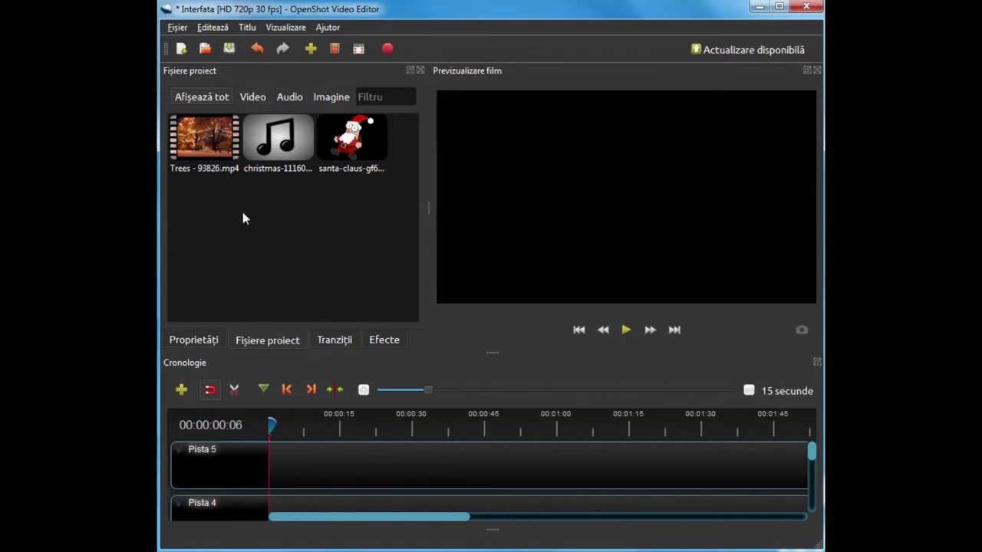
Step: Look through the clip properties, the available transitions and the effects, and return to the project files
click(195, 340)
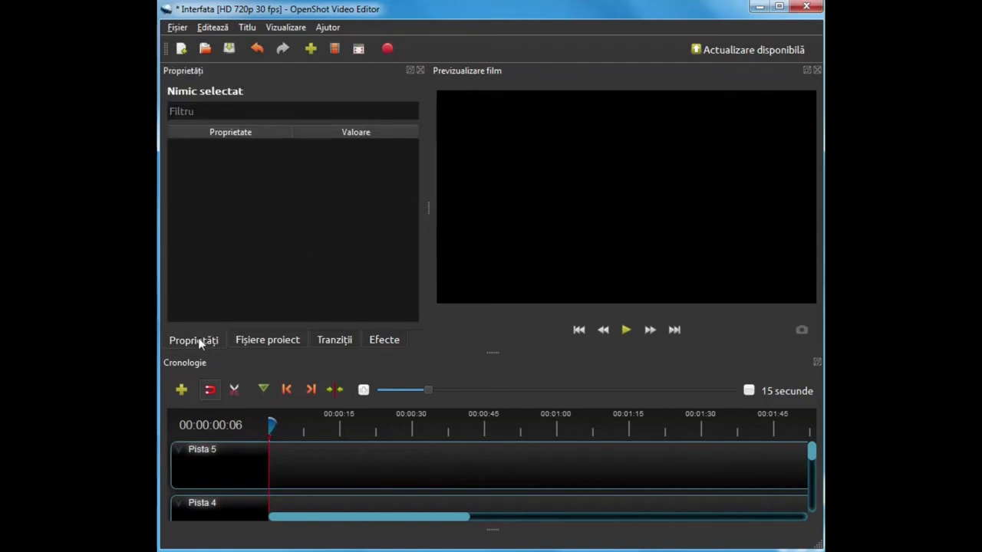
click(260, 341)
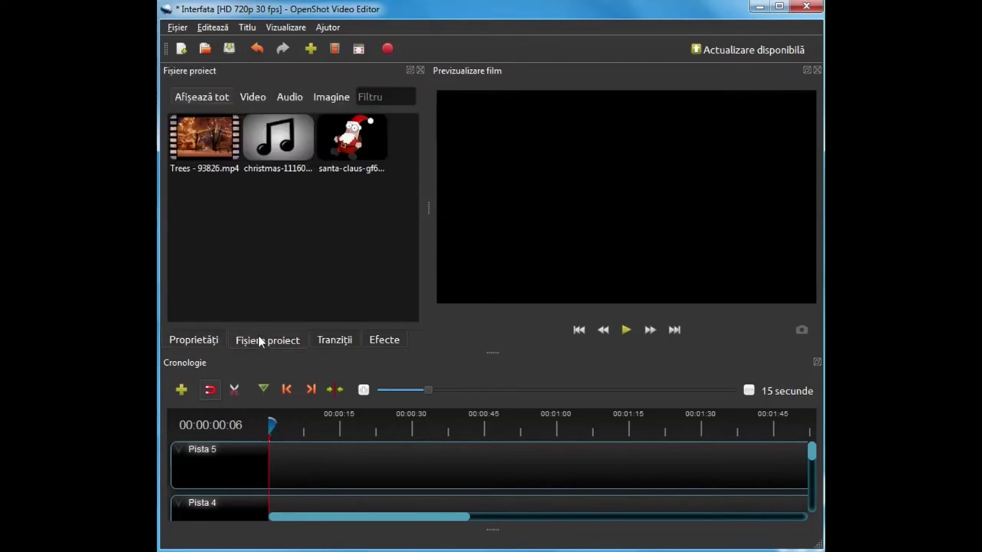
click(323, 343)
scroll(320, 233, down, 10)
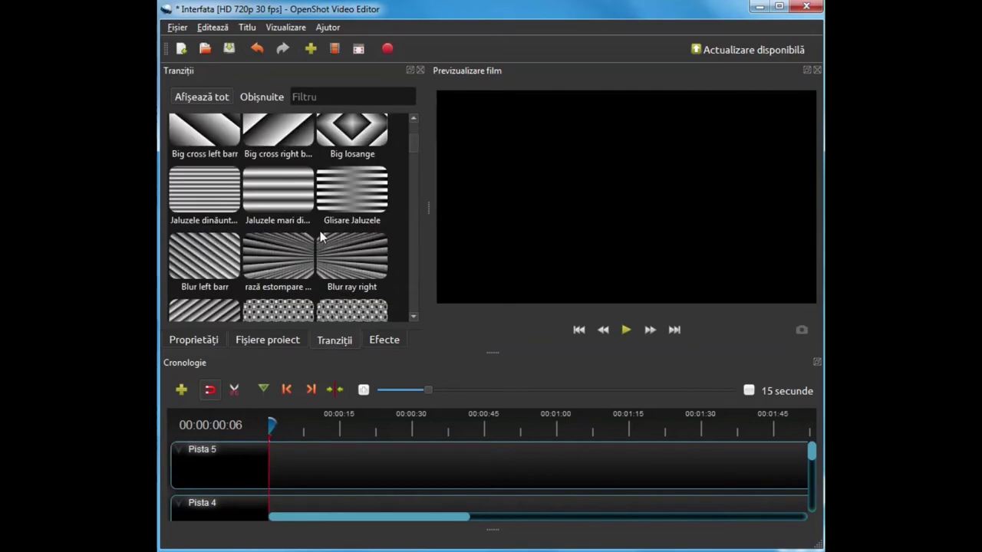
scroll(321, 237, down, 20)
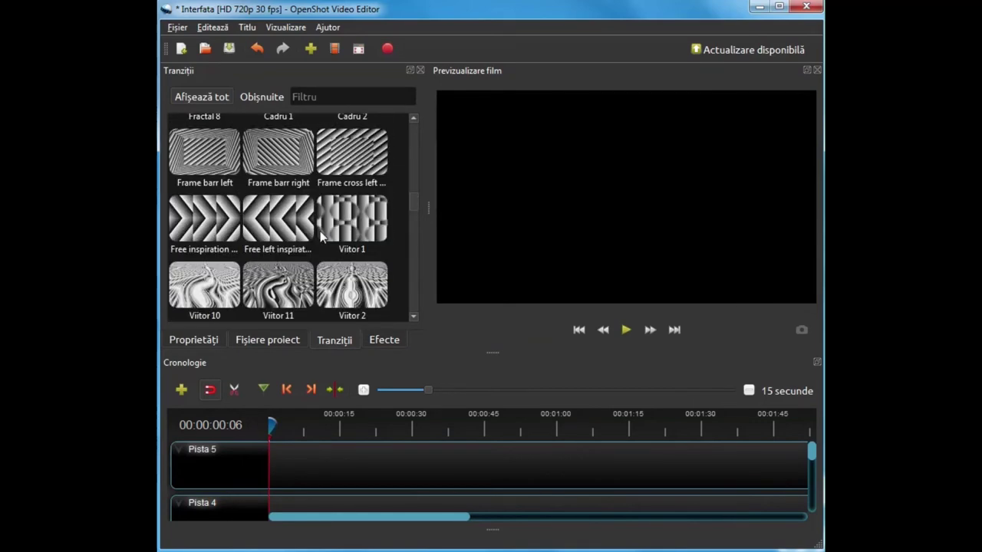
scroll(349, 274, down, 10)
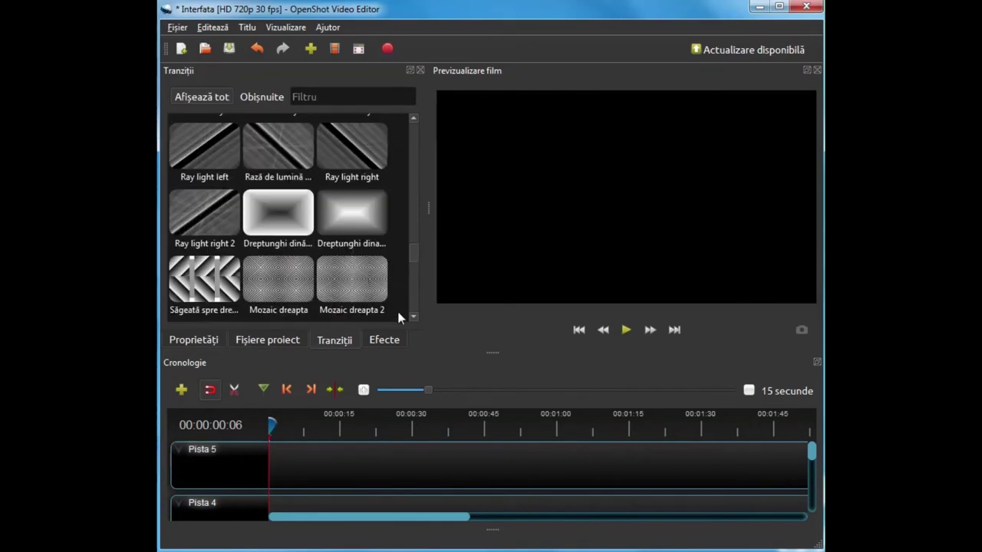
click(387, 340)
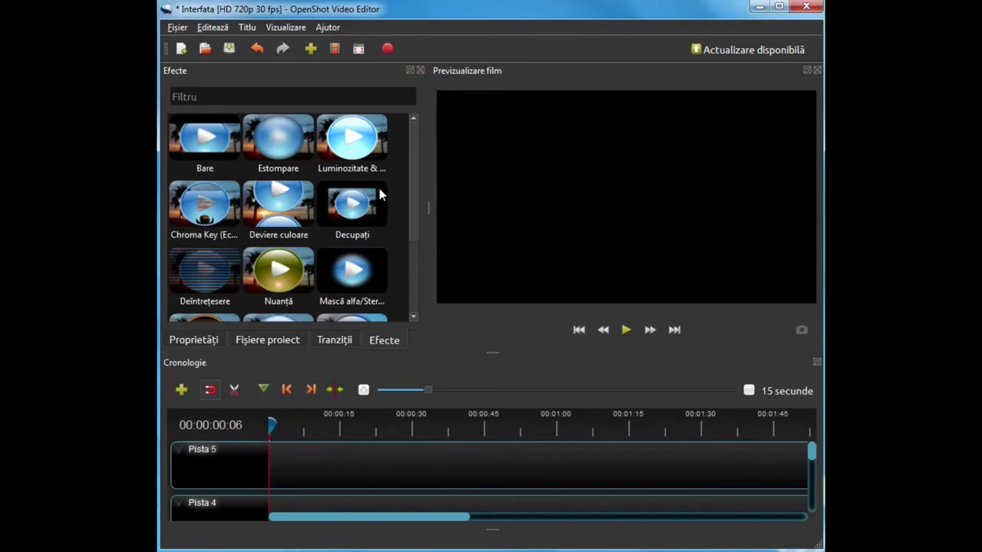
scroll(381, 196, down, 3)
scroll(379, 196, up, 2)
click(255, 342)
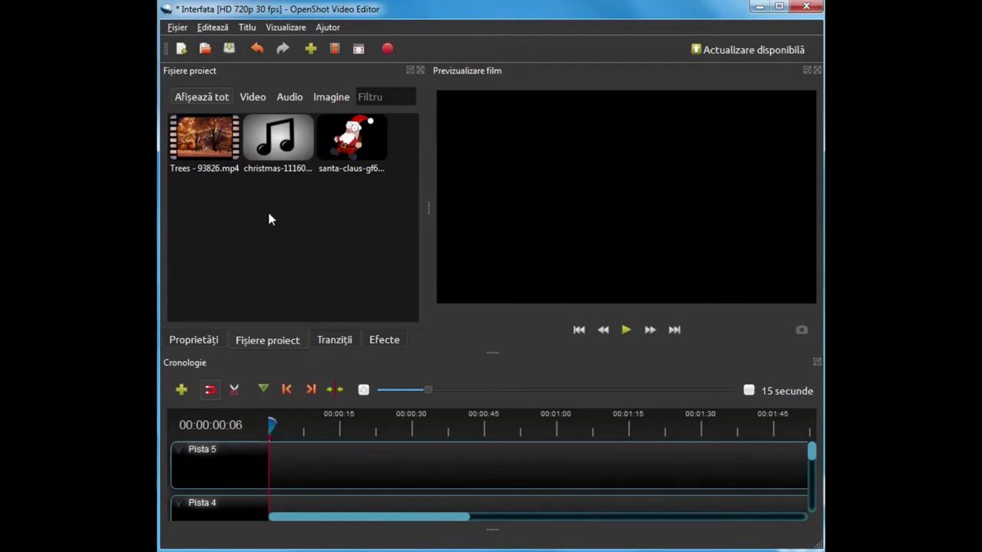
Step: Place the Trees video on Pista 5 at about 8 seconds and the christmas audio on Pista 4 at about 16 seconds, and save the project
drag(192, 136, 280, 465)
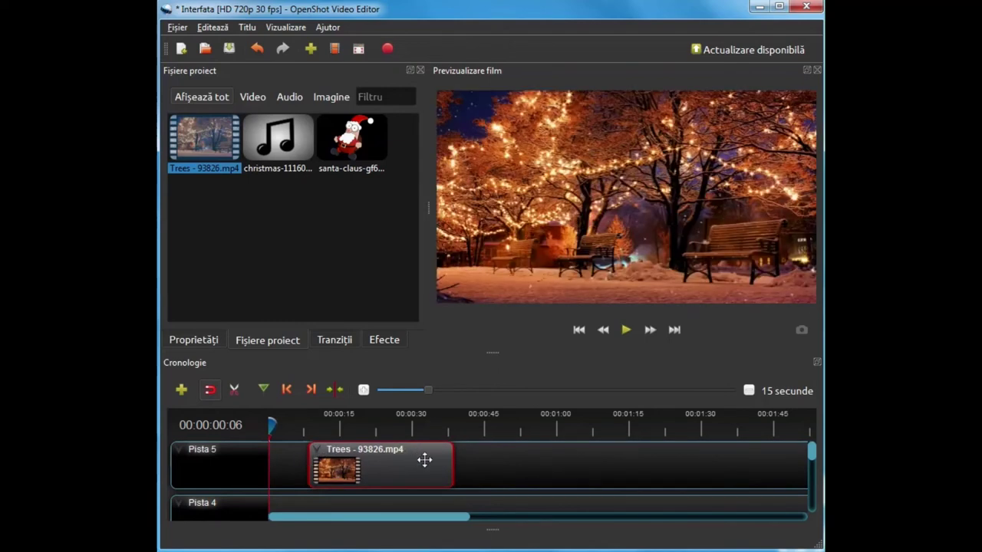
drag(264, 144, 331, 507)
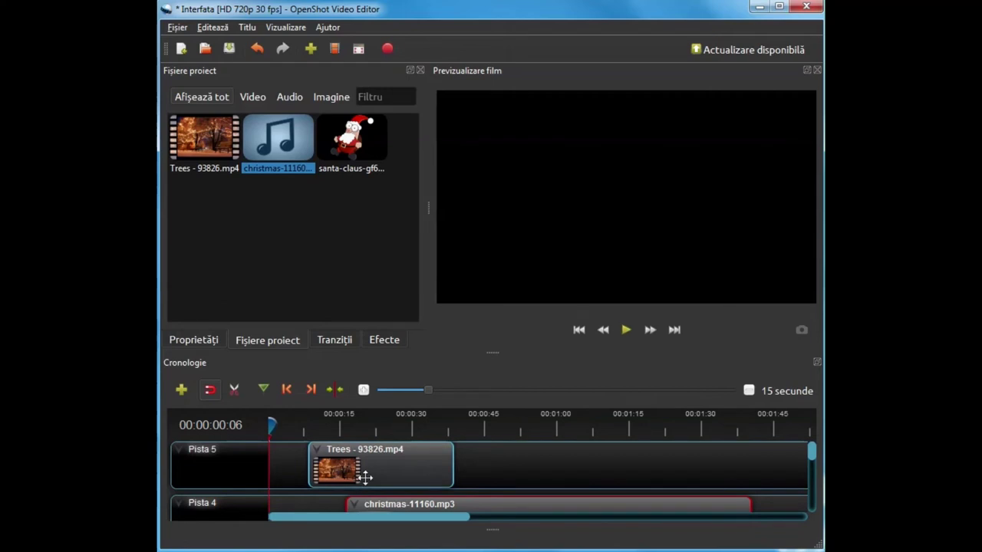
key(ctrl+s)
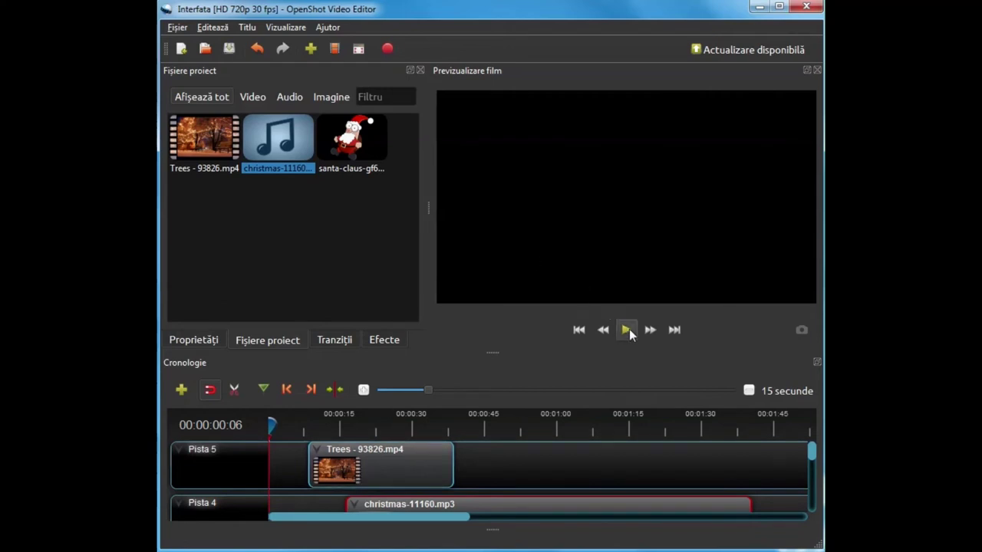
Step: Move the playhead to about 8 seconds, just before the Trees clip, and preview the movie from there, pausing and resuming playback once
click(411, 454)
drag(272, 422, 307, 419)
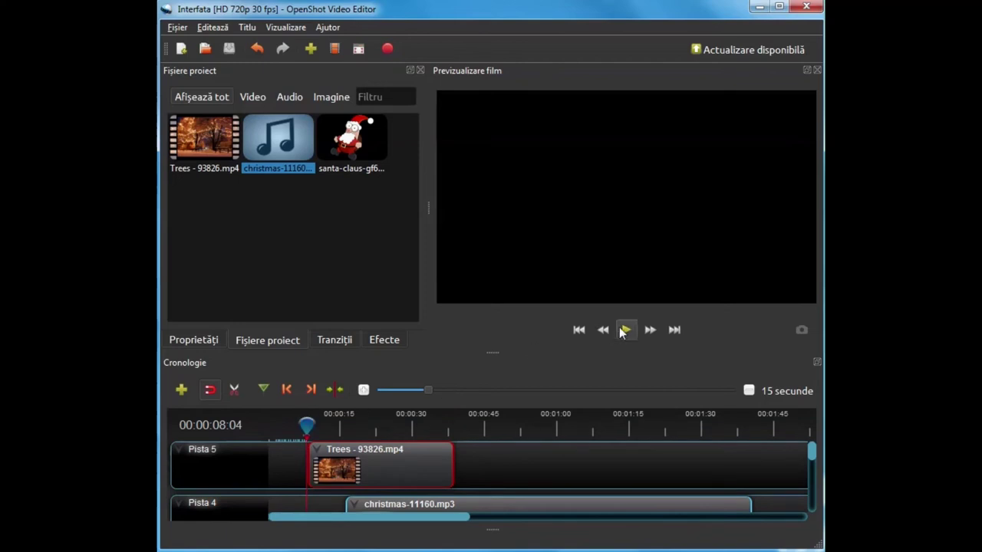
click(627, 333)
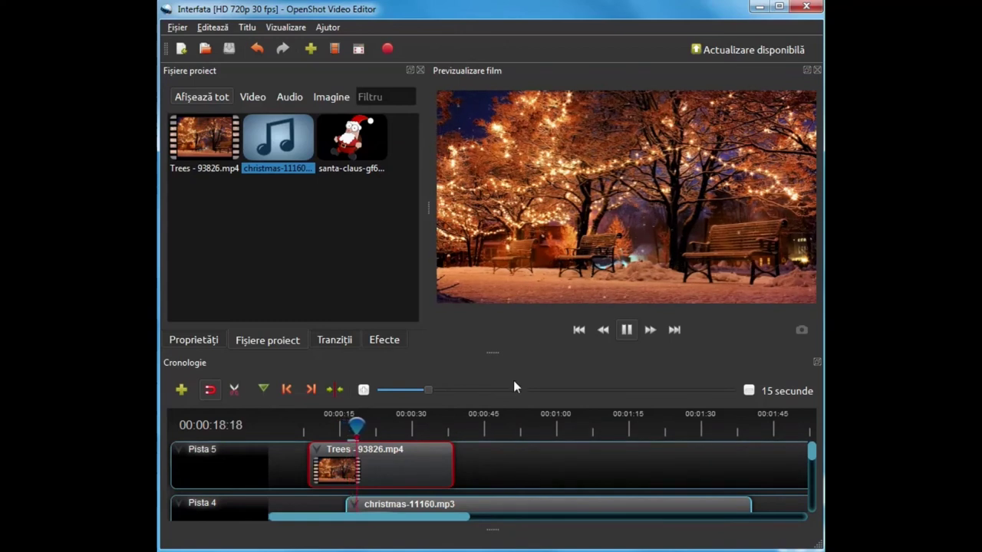
click(626, 330)
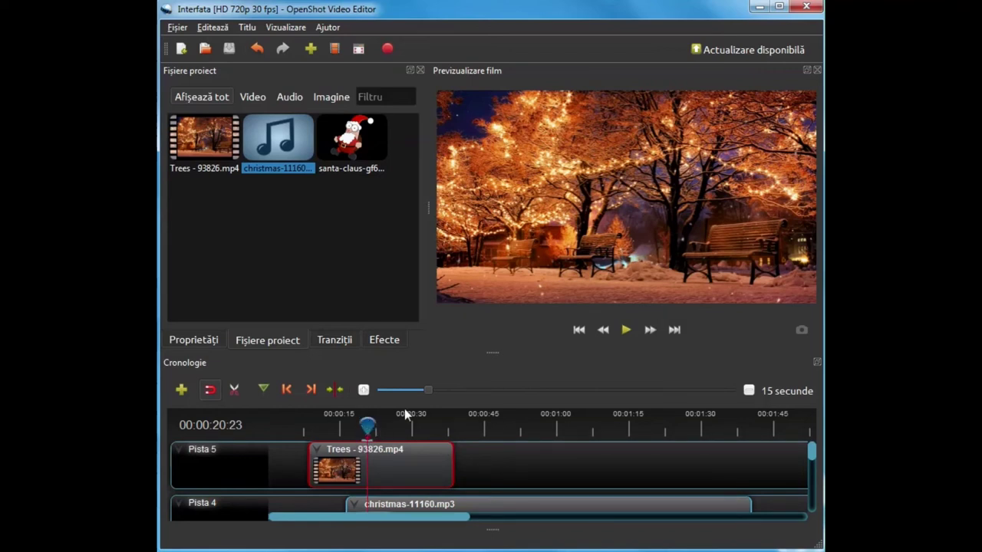
click(627, 330)
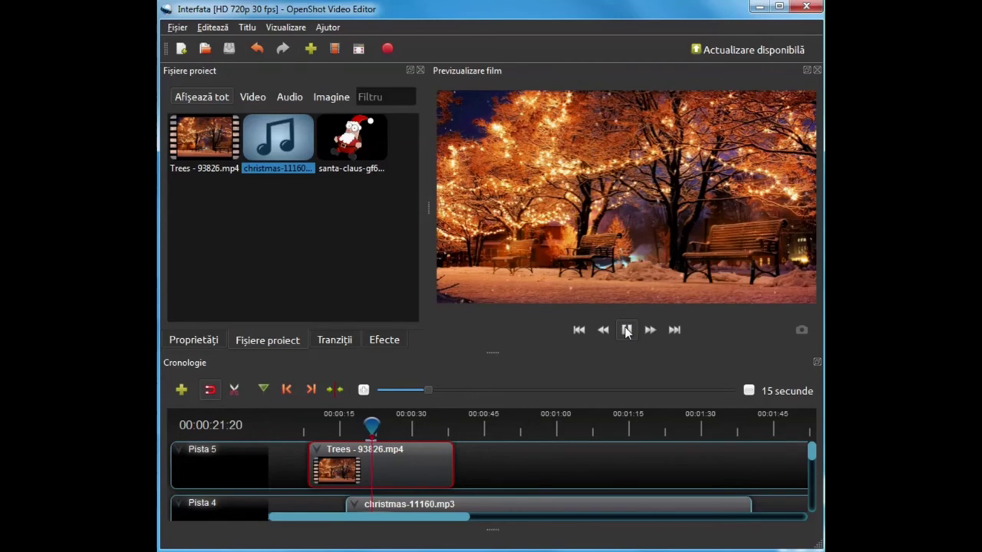
click(626, 330)
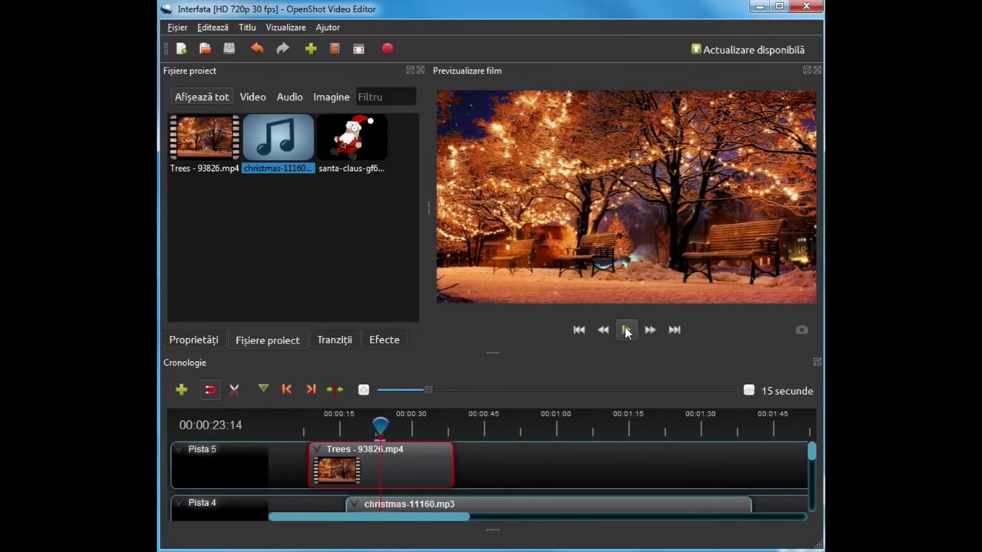
Step: Jump the playhead to the start of the timeline and to its end
click(578, 332)
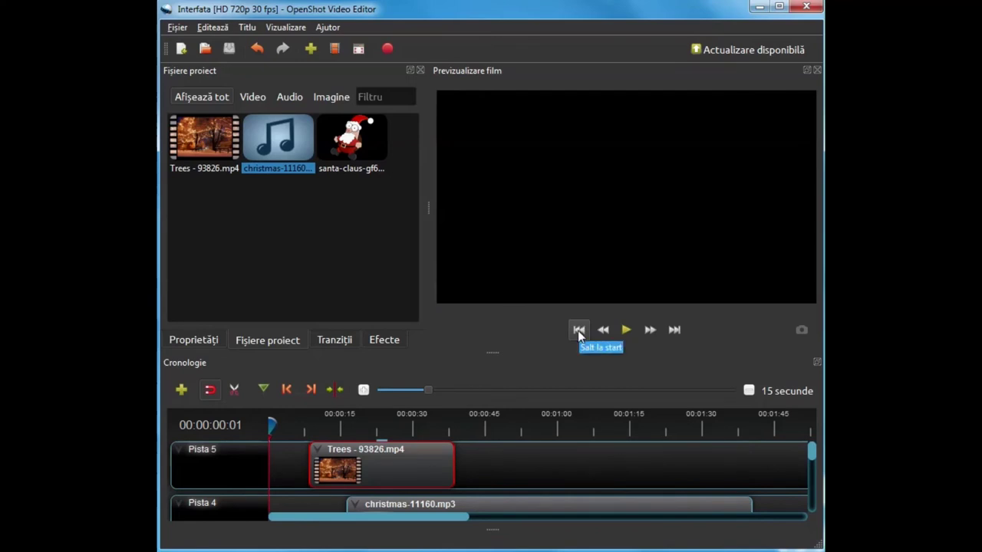
click(673, 331)
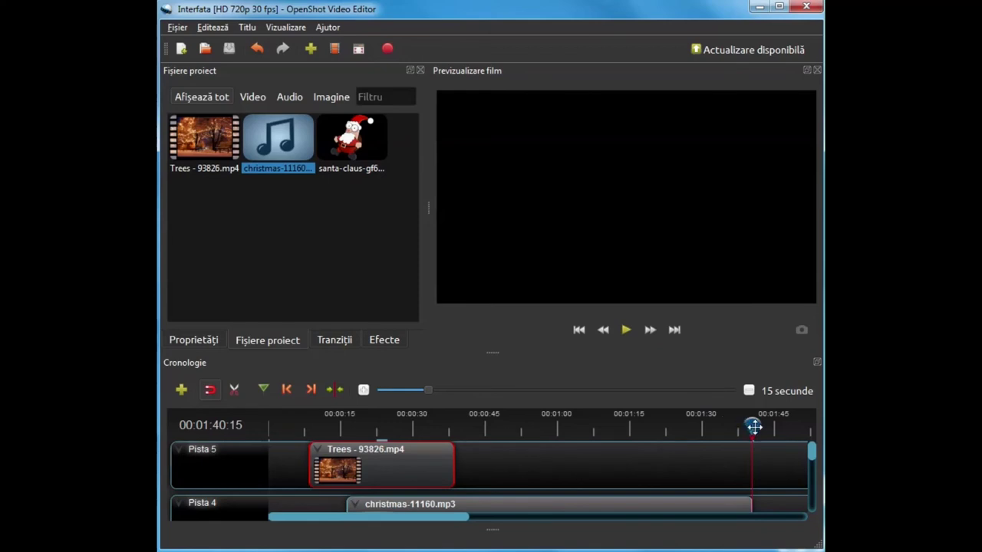
Step: Move the playhead back to about 20 seconds and preview two short stretches of the movie, ending paused
drag(753, 426, 366, 428)
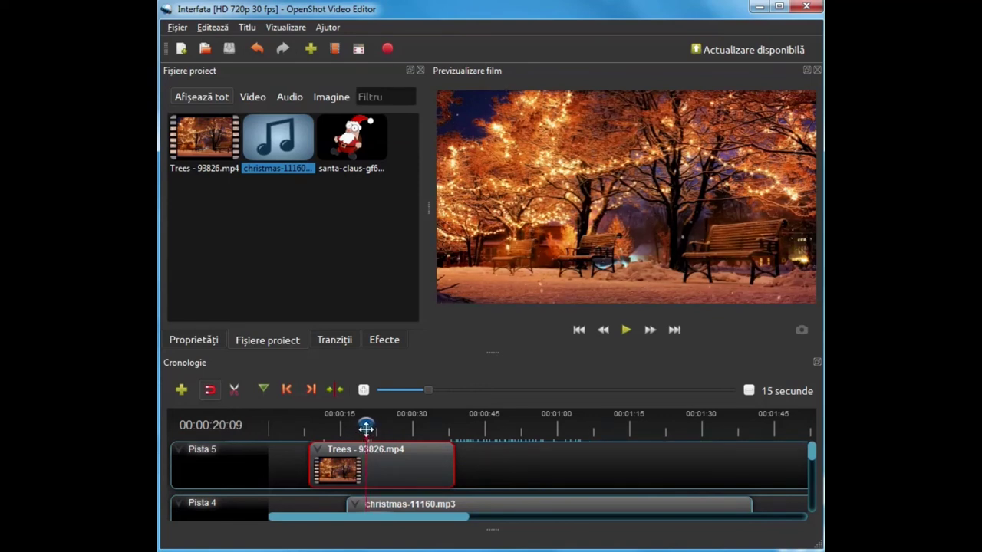
click(626, 331)
click(625, 331)
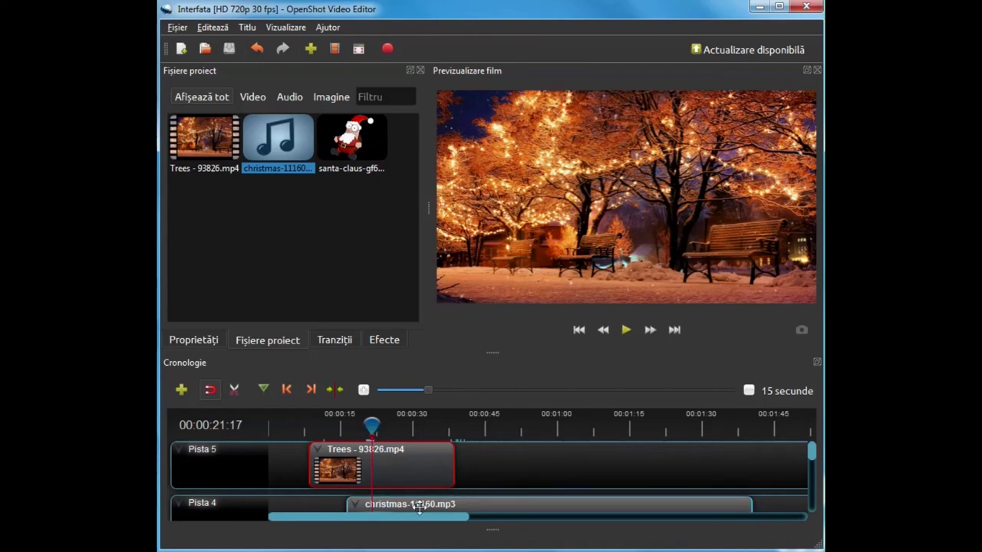
click(626, 331)
click(626, 334)
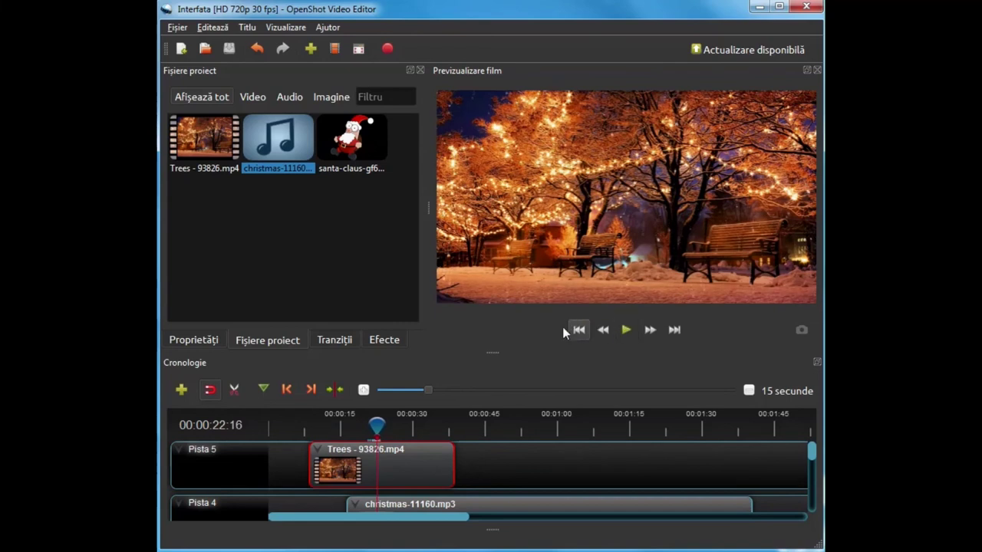
Step: Return the playhead to the beginning of the Trees clip, play the movie to about 17 seconds and pause it
drag(375, 423, 310, 427)
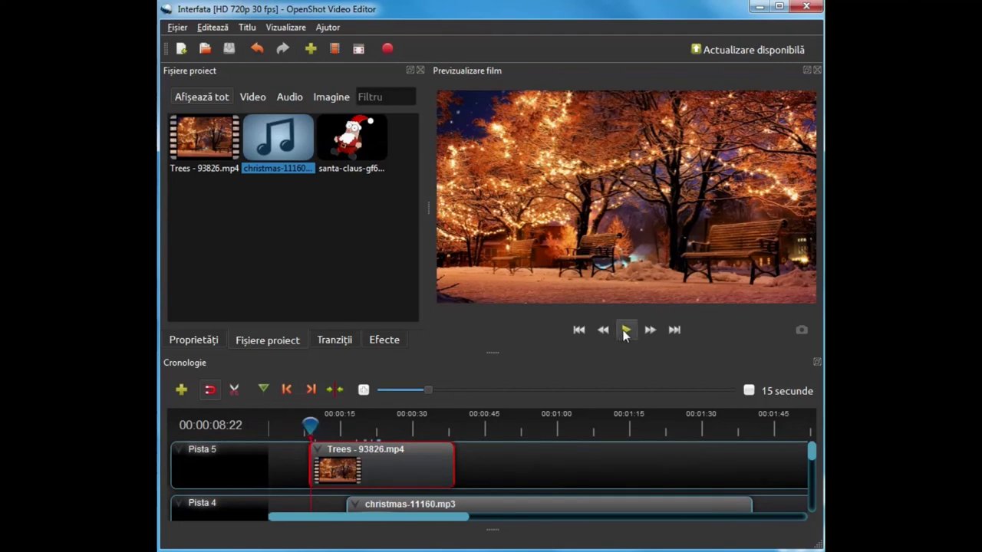
click(626, 331)
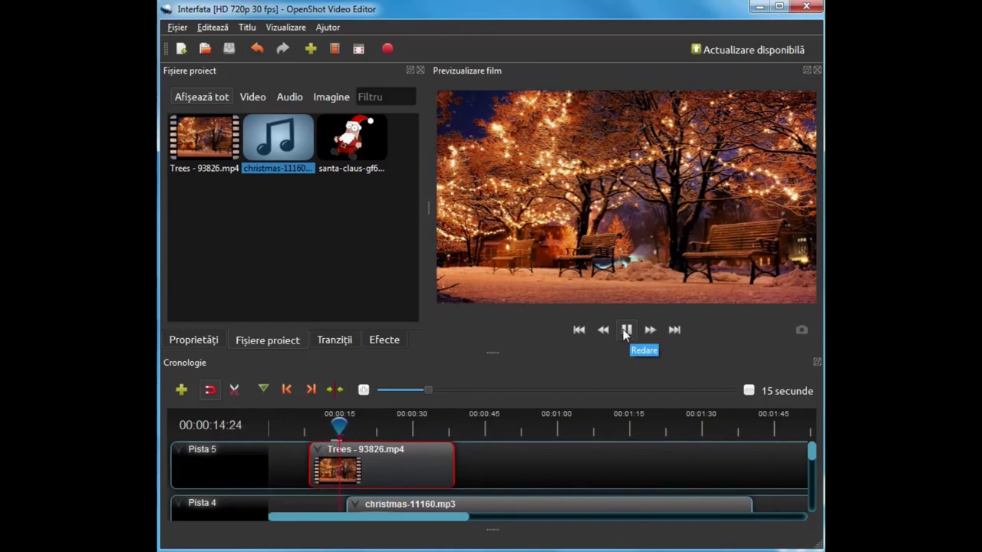
click(626, 332)
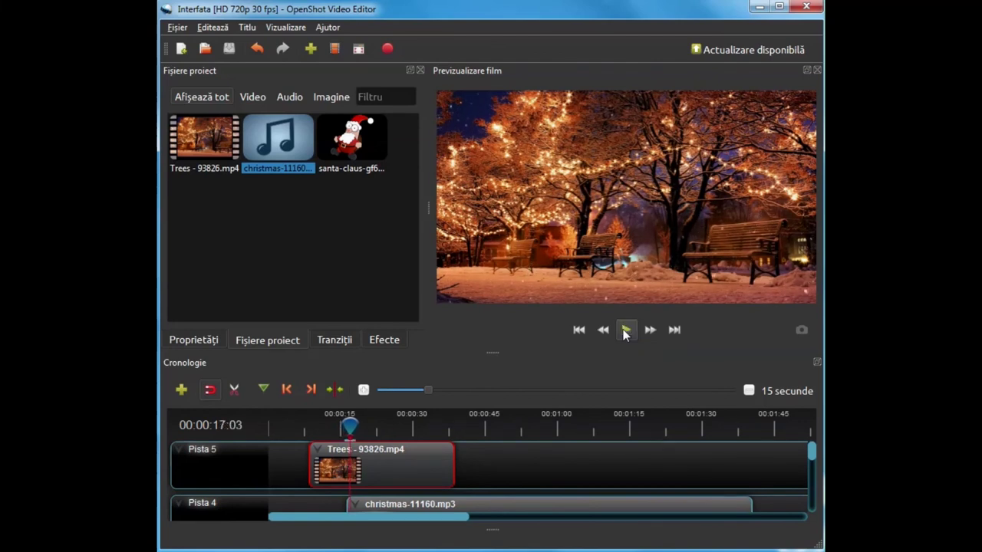